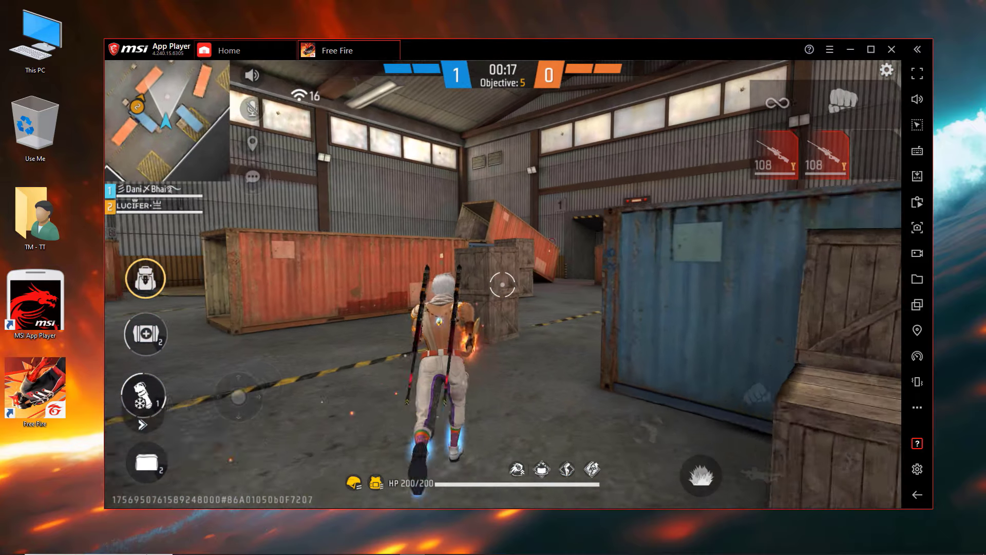
pyautogui.press('w')
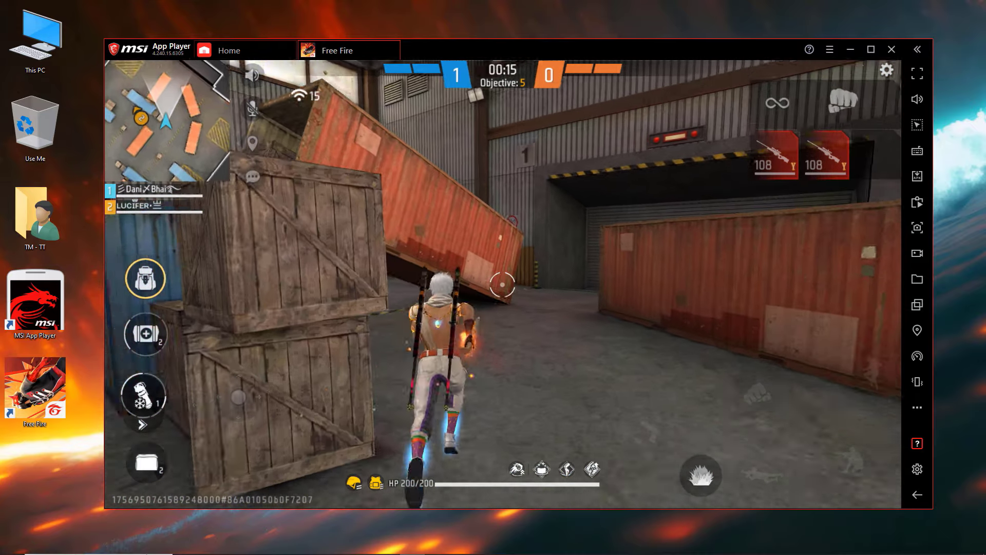
pyautogui.press('1')
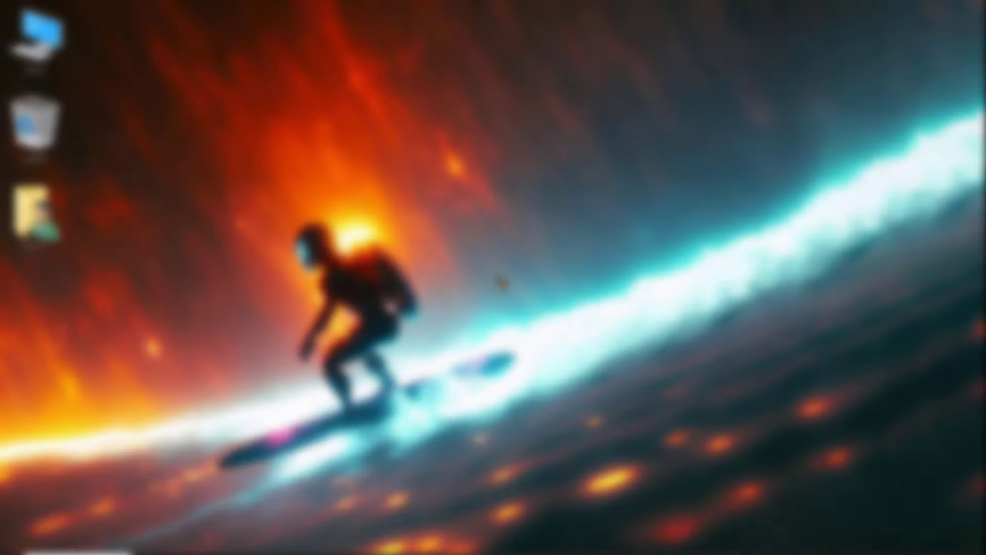
# Switch to the 2024 MSi App Player Lite 4.2 (Free Fire OB43) folder and launch the MSi Lite 4.2 (Free Fire OB43) installer.
pyautogui.press('super+Tab')
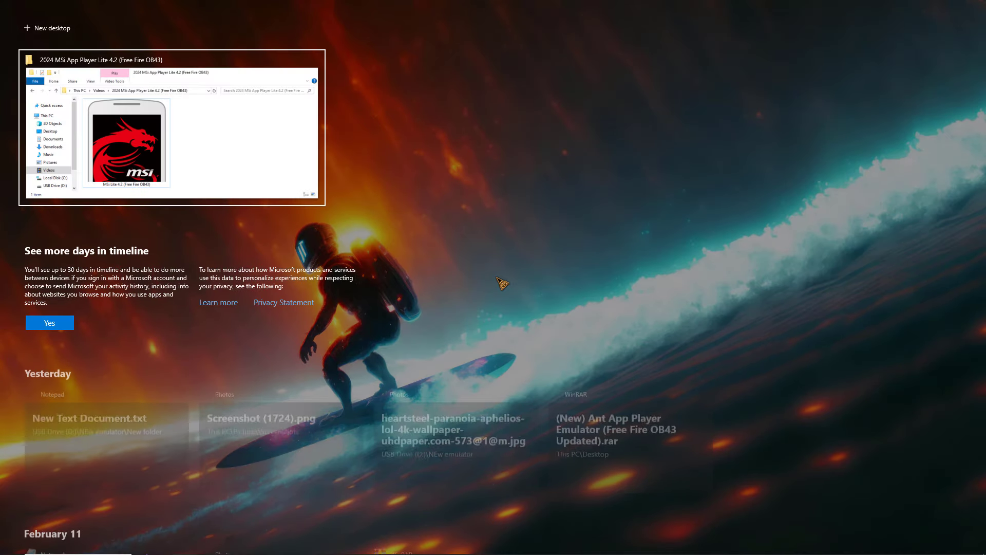
pyautogui.press('Return')
pyautogui.moveTo(499, 280); pyautogui.dragTo(365, 452)
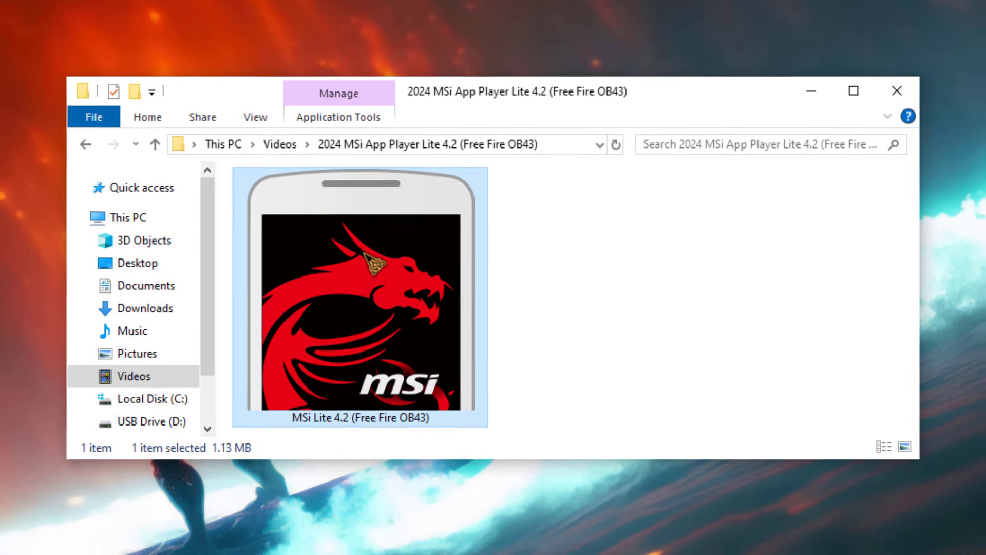
pyautogui.rightClick(355, 247)
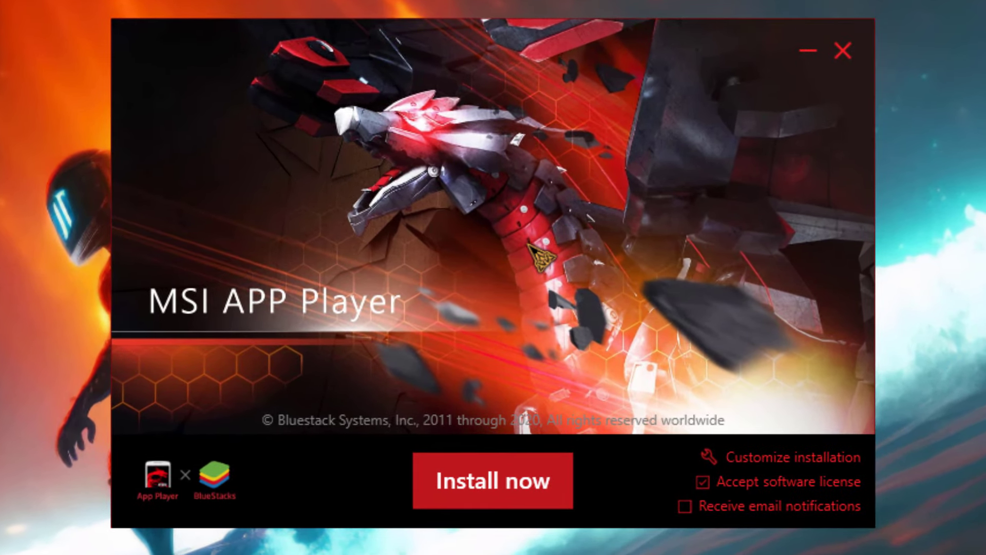
# Customize the installation to store data in a new C: drive folder named "Msi app Player Lite Free Fire OB43" and start installing.
pyautogui.click(781, 460)
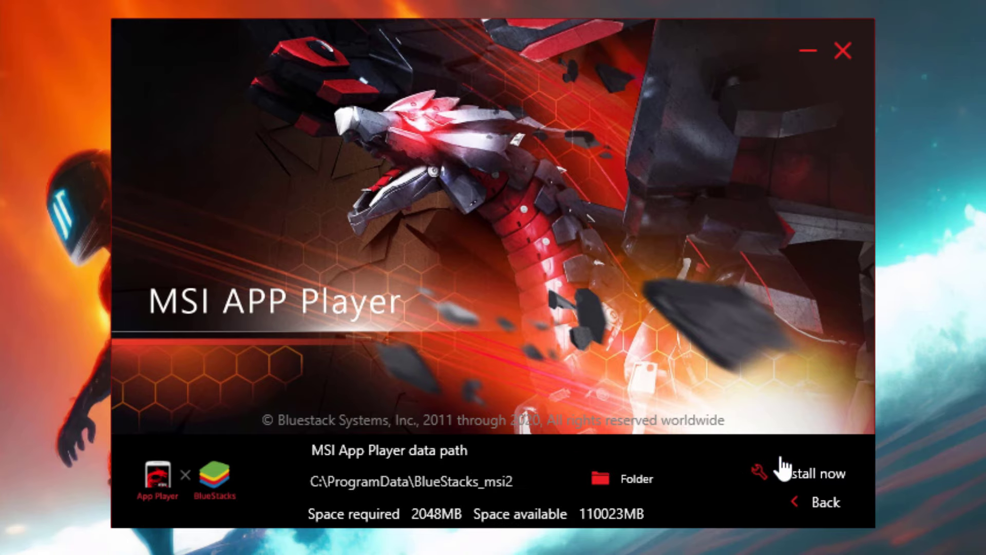
pyautogui.click(640, 478)
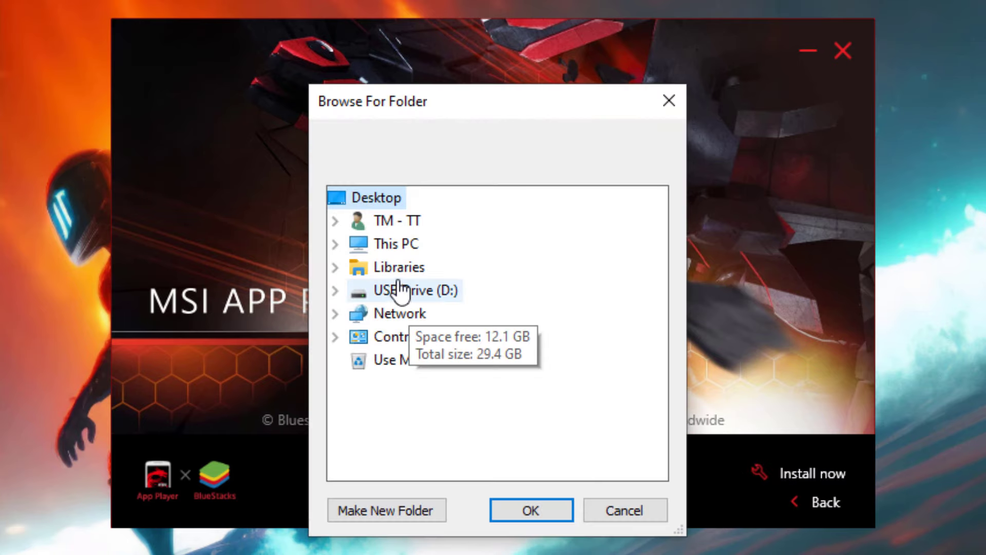
pyautogui.doubleClick(395, 245)
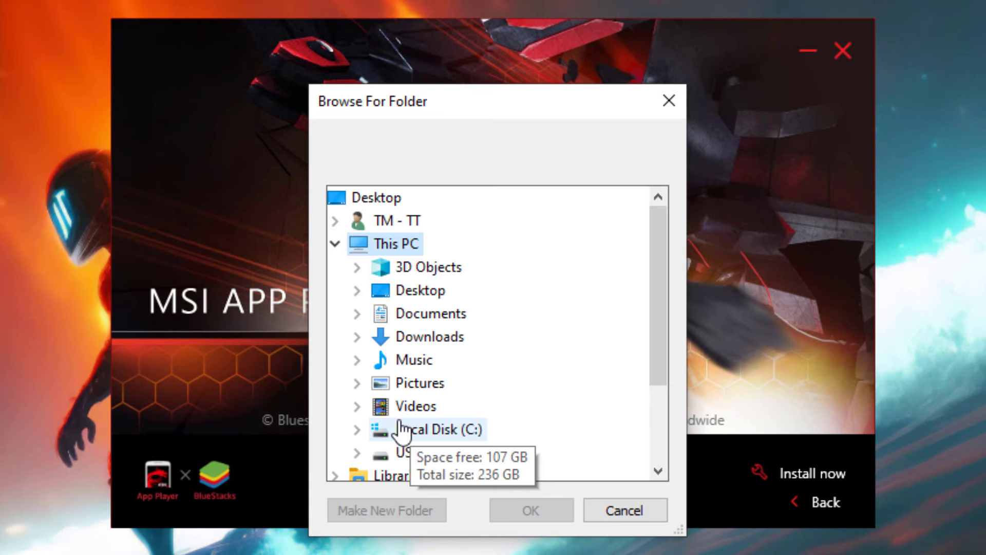
pyautogui.doubleClick(434, 430)
pyautogui.click(396, 510)
pyautogui.write('Msi app P')
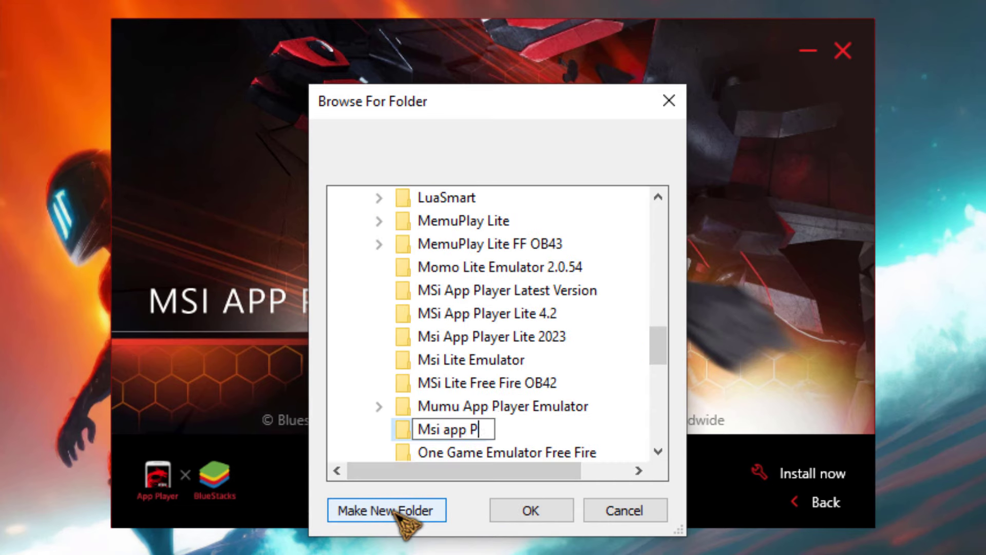
pyautogui.write('layer Lite Free Fir')
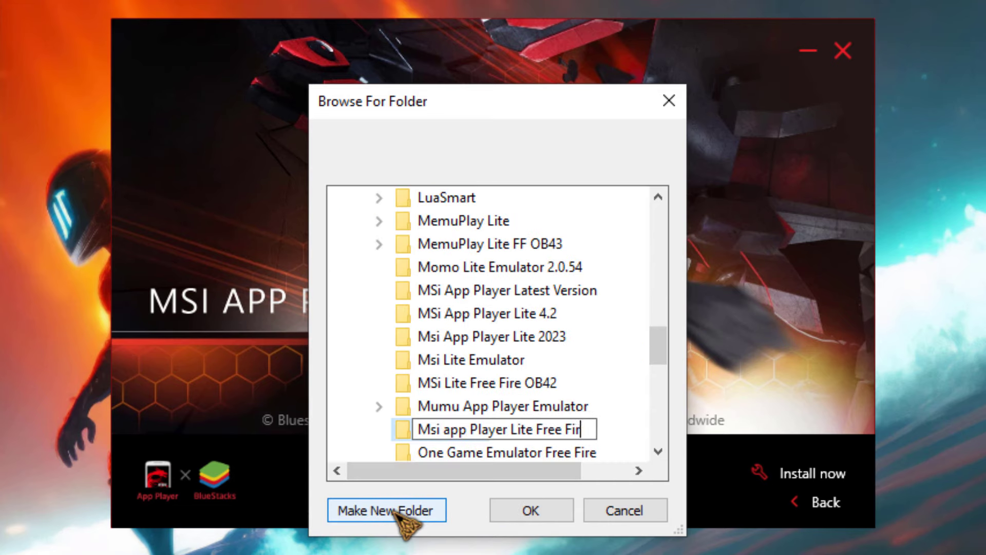
pyautogui.write('e OB43')
pyautogui.press('Escape')
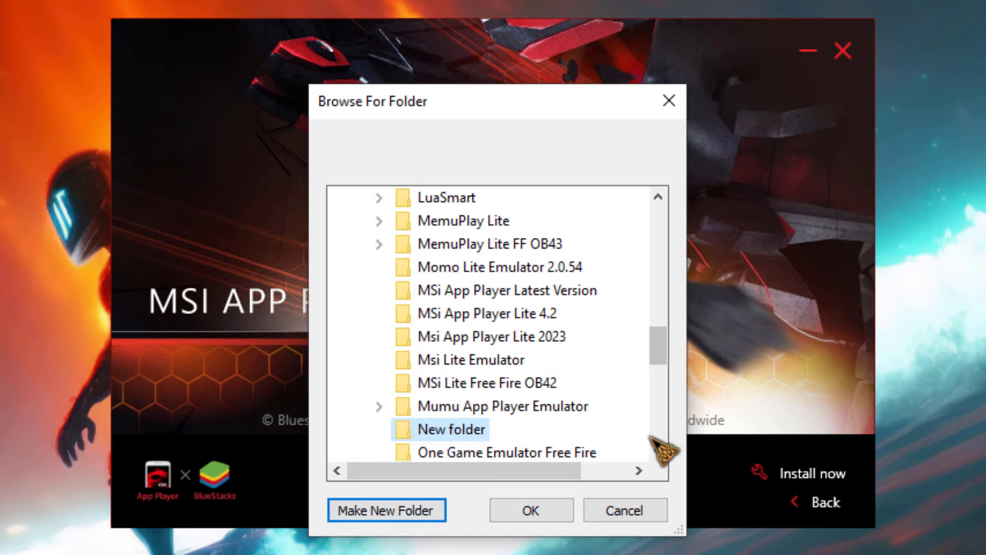
pyautogui.click(529, 512)
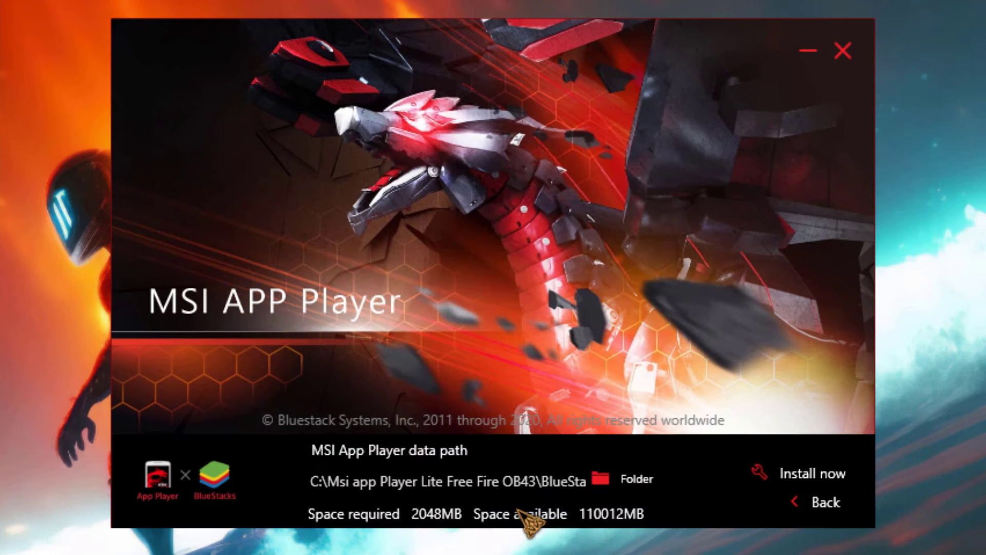
pyautogui.click(815, 475)
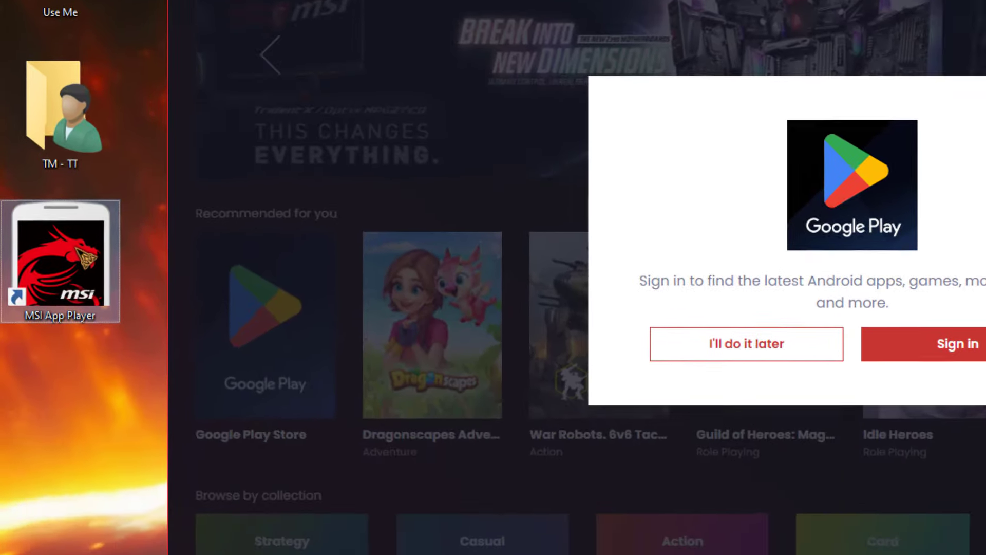
# Open the file location of the MSI App Player desktop shortcut and copy the folder path C:\Program Files\BlueStacks_msi2.
pyautogui.rightClick(67, 455)
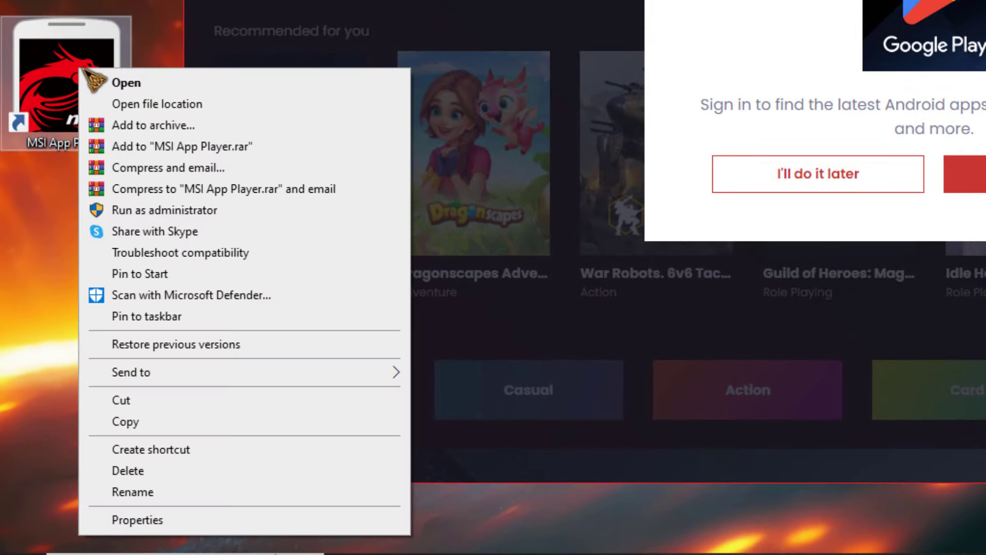
pyautogui.click(195, 106)
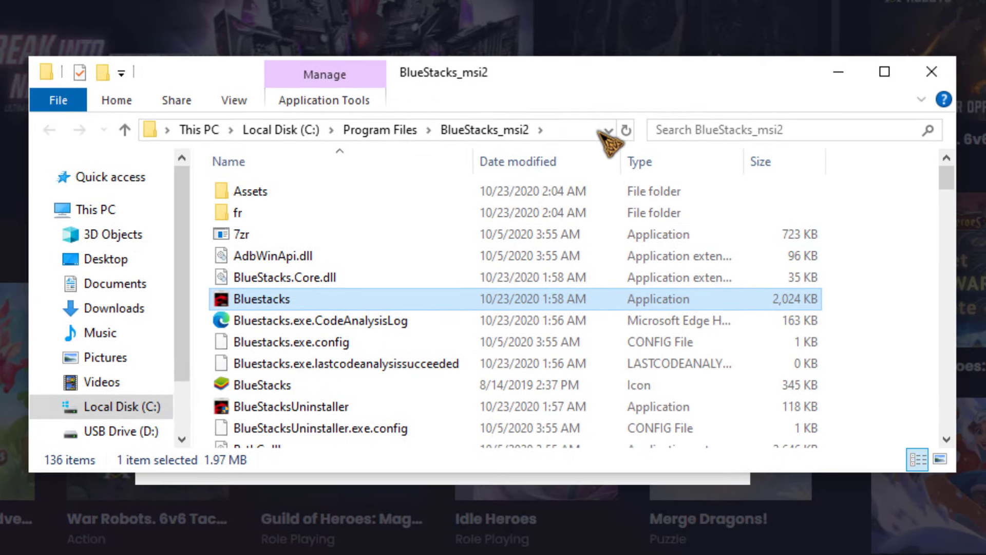
pyautogui.click(536, 132)
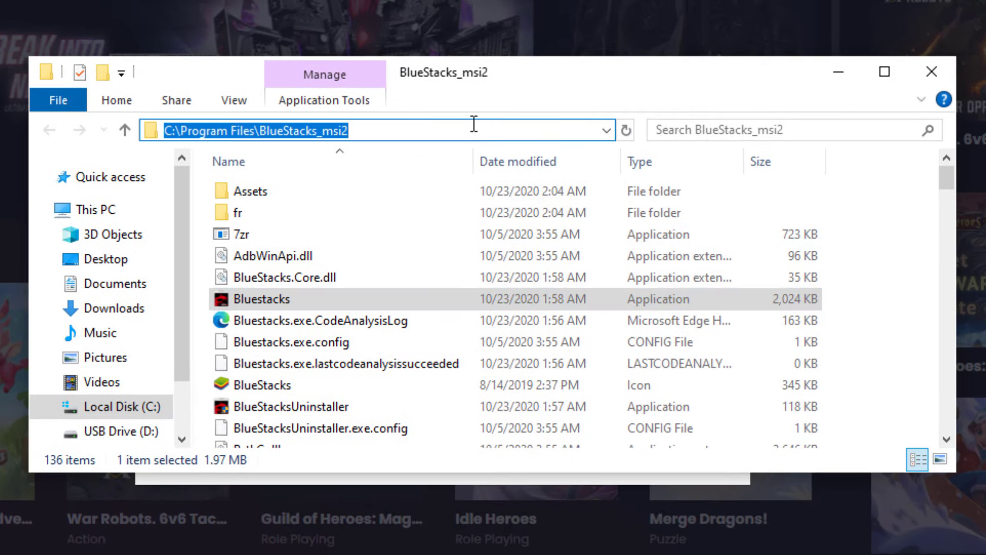
pyautogui.rightClick(301, 131)
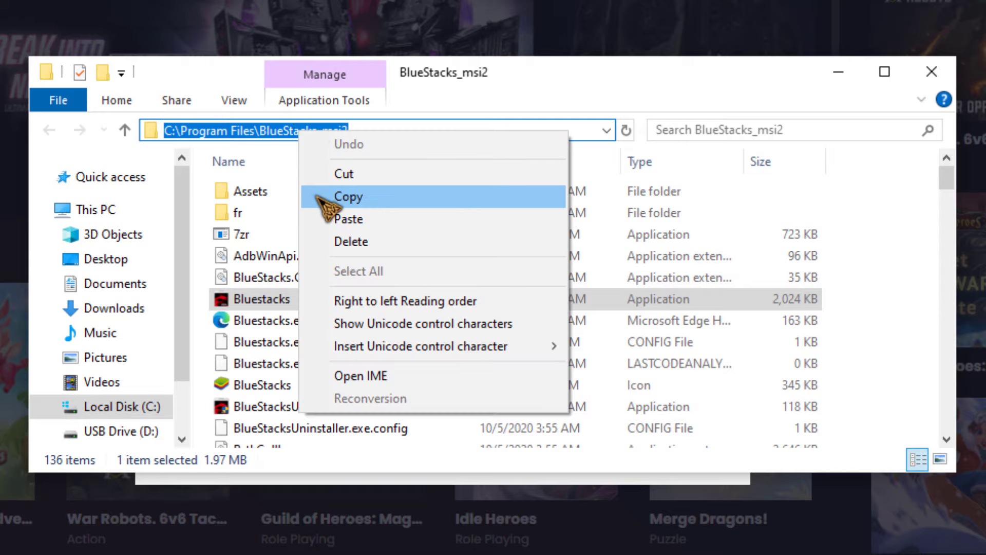
pyautogui.click(349, 197)
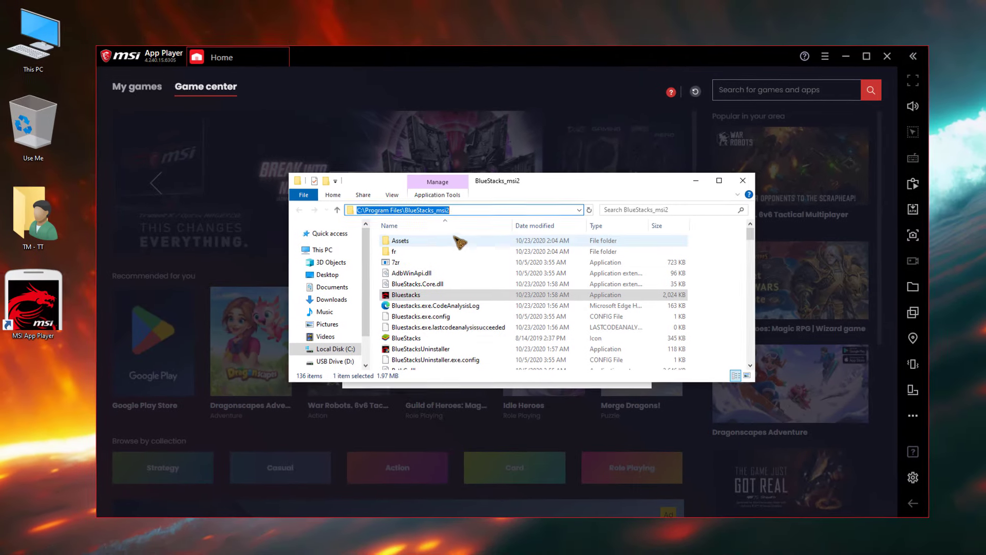
# Search Windows for "graphics settings" and open the Graphics settings page.
pyautogui.click(15, 544)
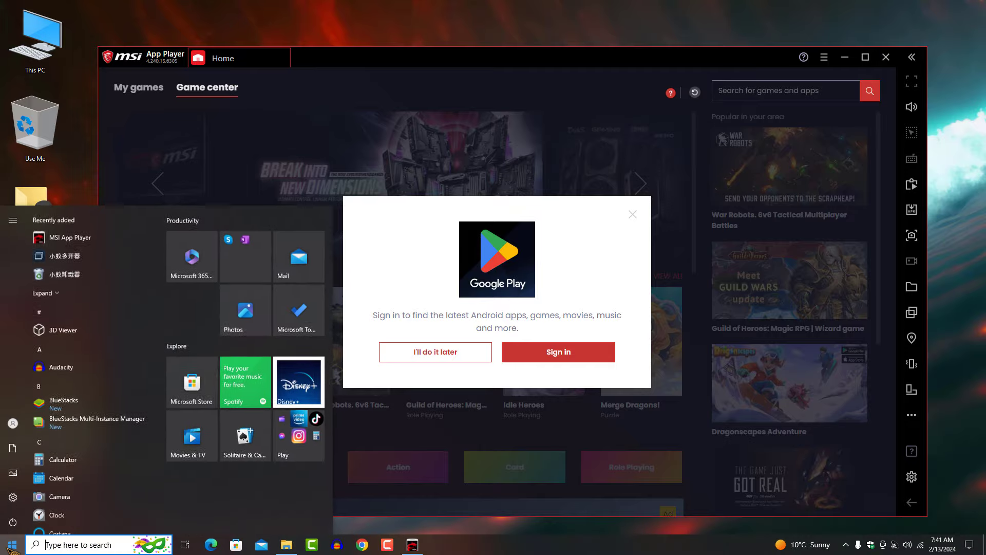
pyautogui.write('graphics se')
pyautogui.write('ttings')
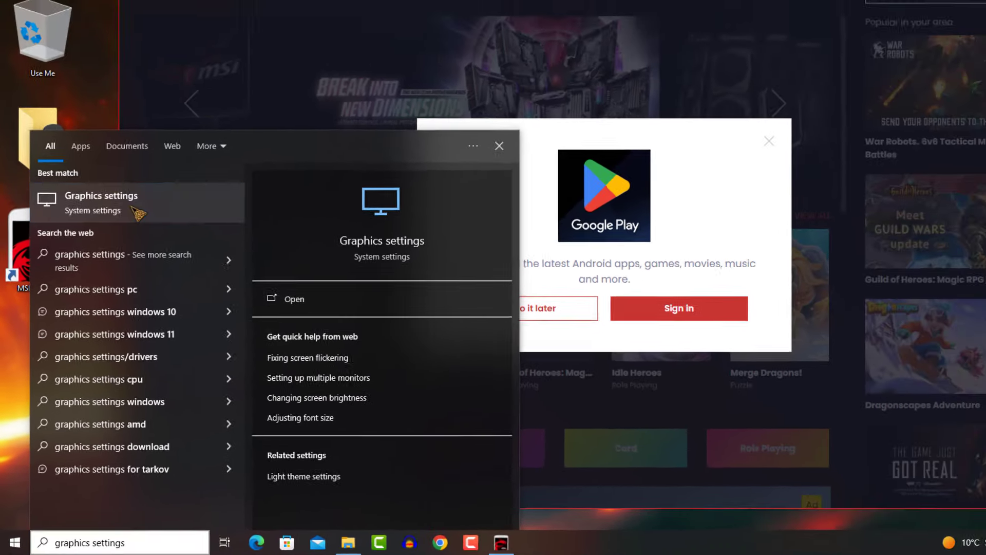
pyautogui.click(175, 108)
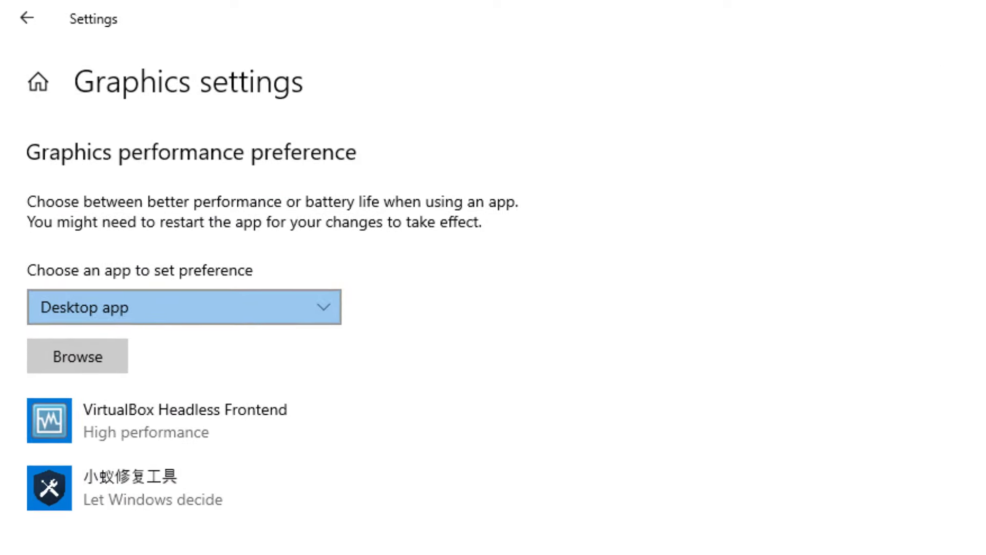
# Add the Bluestacks application from C:\Program Files\BlueStacks_msi2 as a desktop app in the graphics performance preferences.
pyautogui.click(136, 269)
pyautogui.click(134, 311)
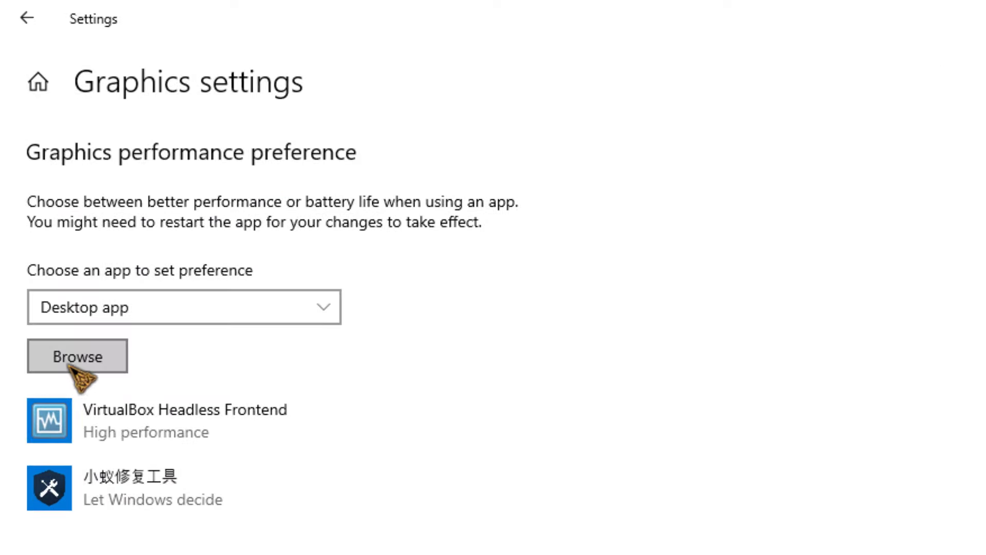
pyautogui.click(83, 359)
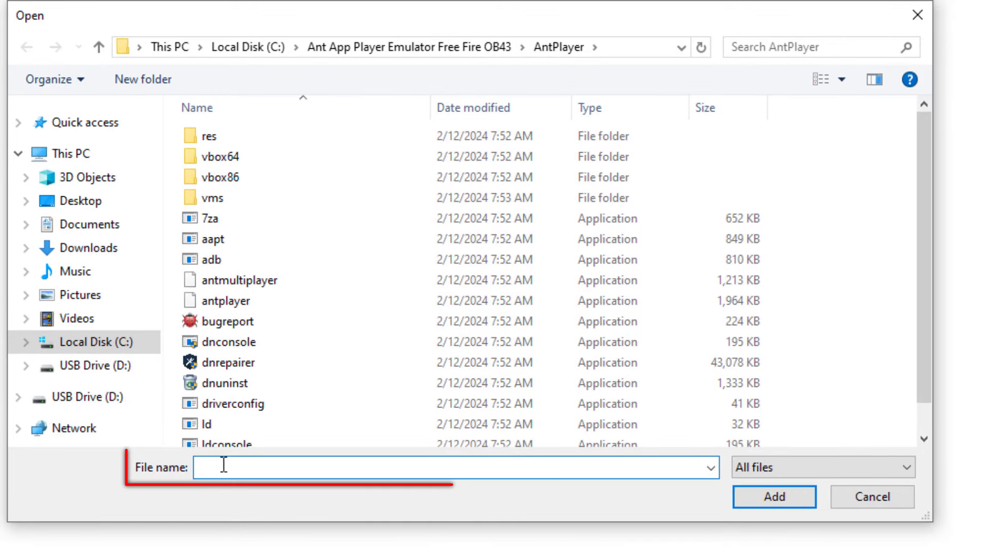
pyautogui.rightClick(265, 468)
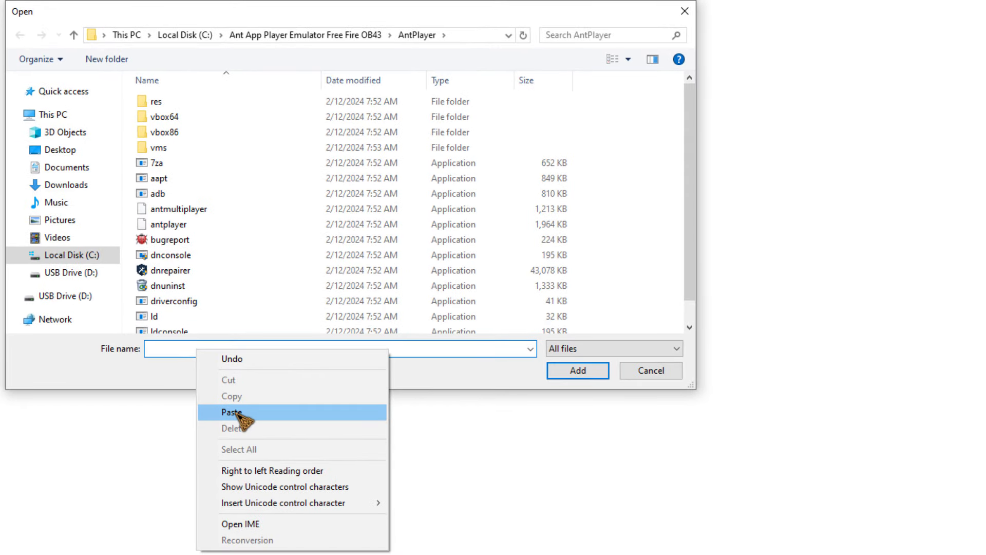
pyautogui.click(233, 412)
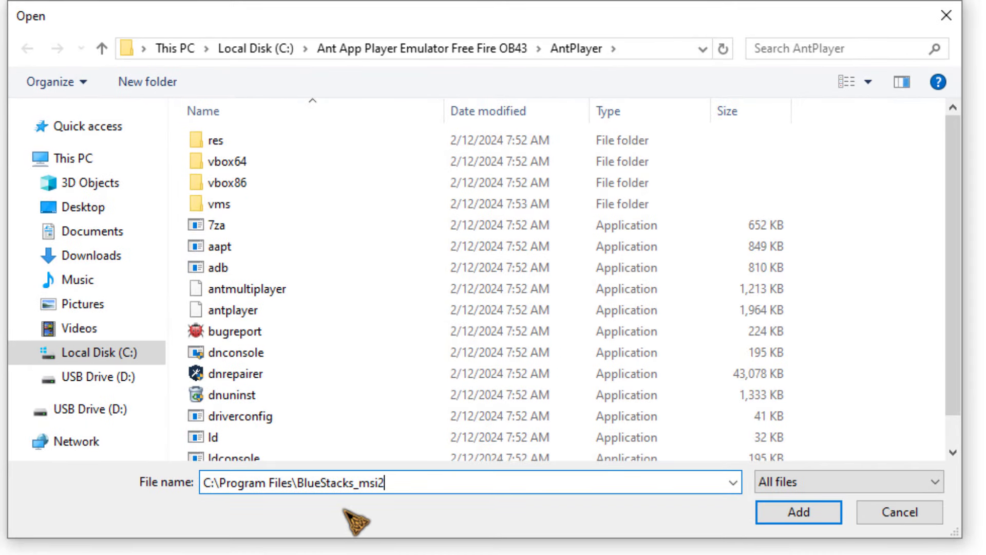
pyautogui.press('Return')
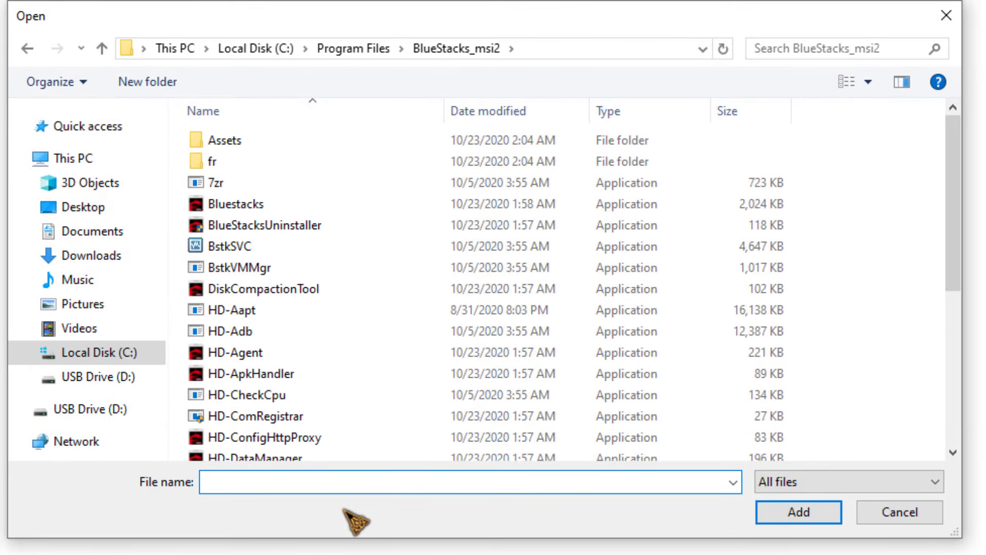
pyautogui.click(275, 211)
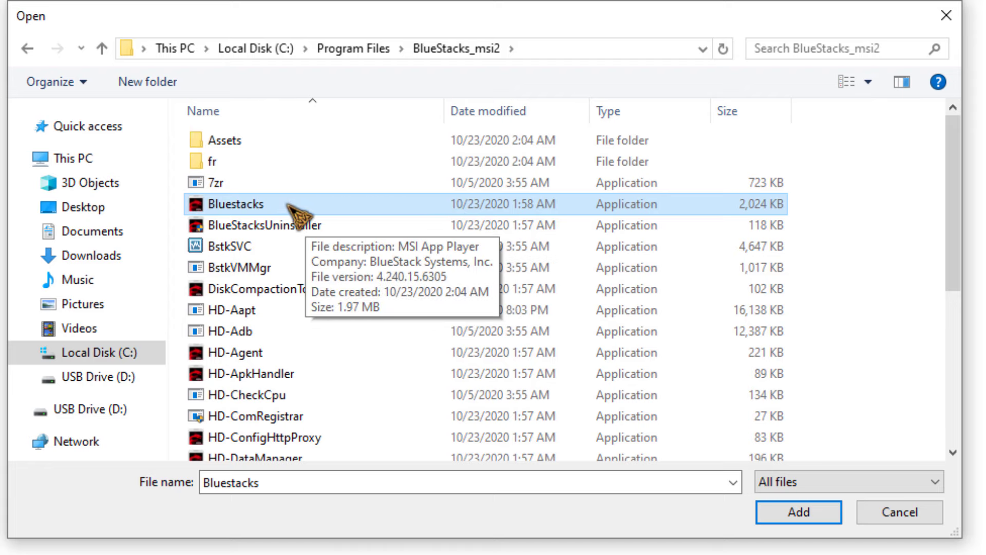
pyautogui.click(789, 511)
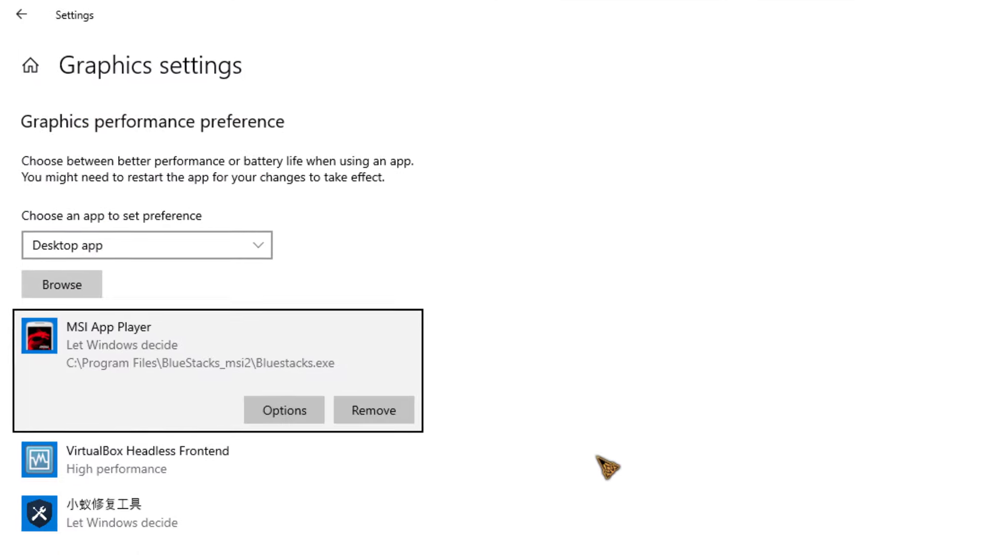
# Set the graphics preference of MSI App Player to High performance, save it and close Settings.
pyautogui.click(281, 406)
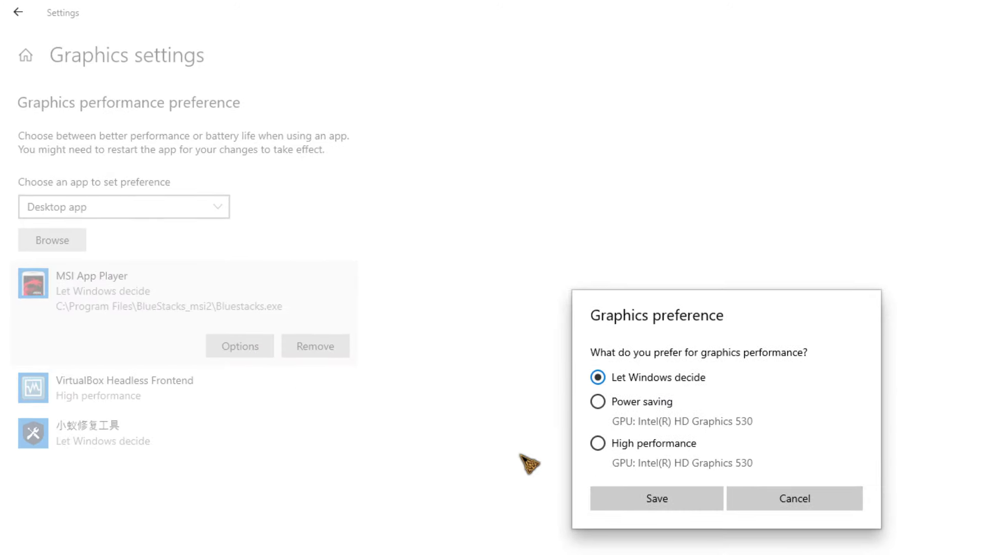
pyautogui.click(653, 501)
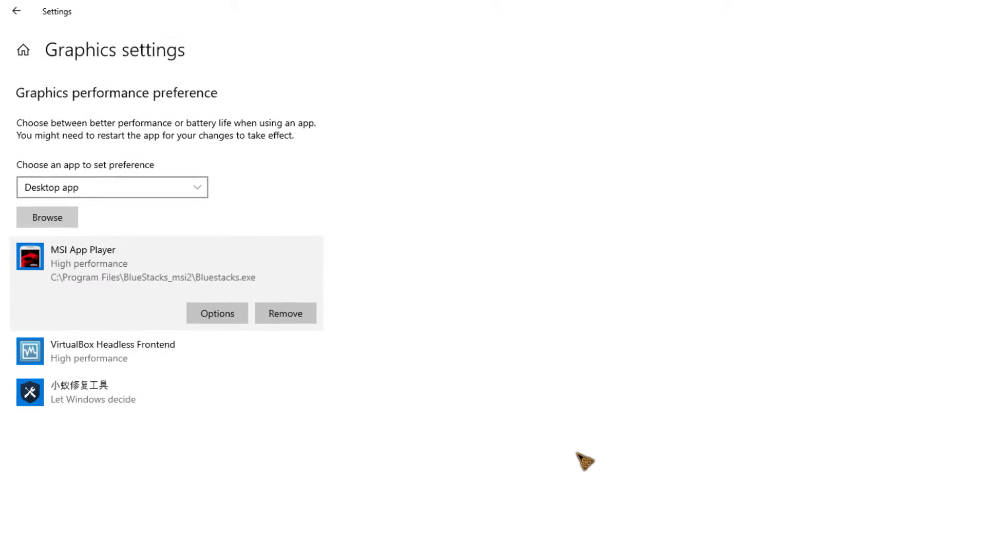
pyautogui.doubleClick(655, 18)
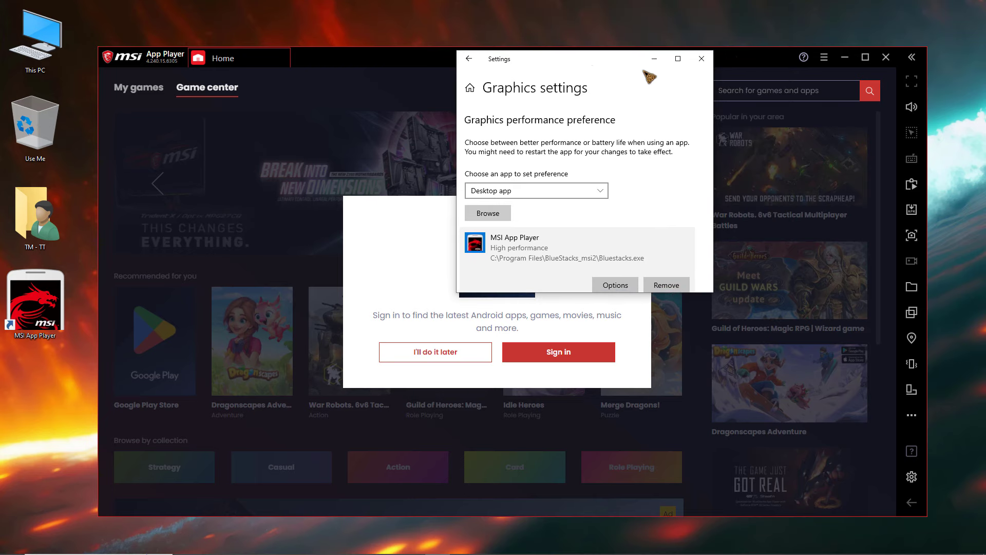
pyautogui.click(702, 59)
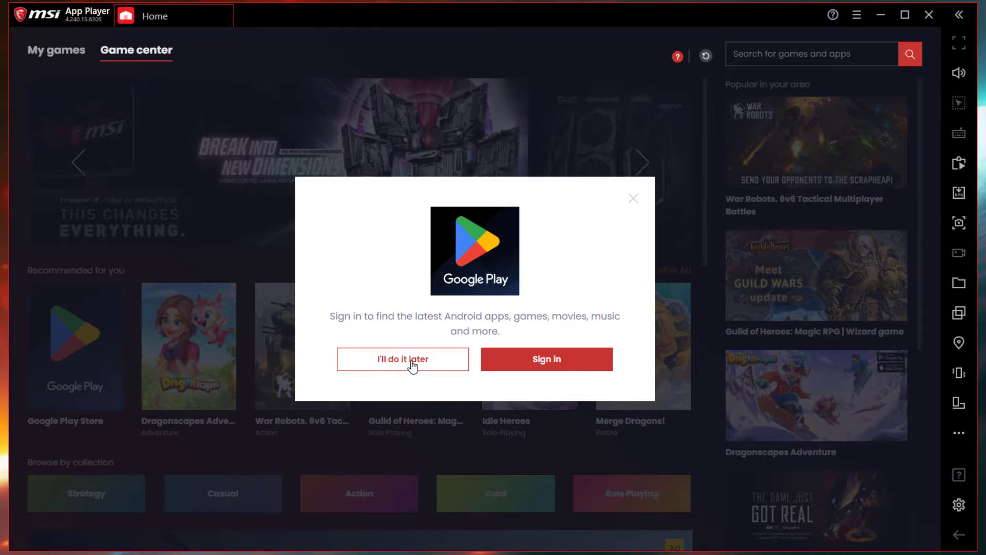
# Postpone the Google Play sign-in and complete the introductory tips on searching and installed games.
pyautogui.click(389, 360)
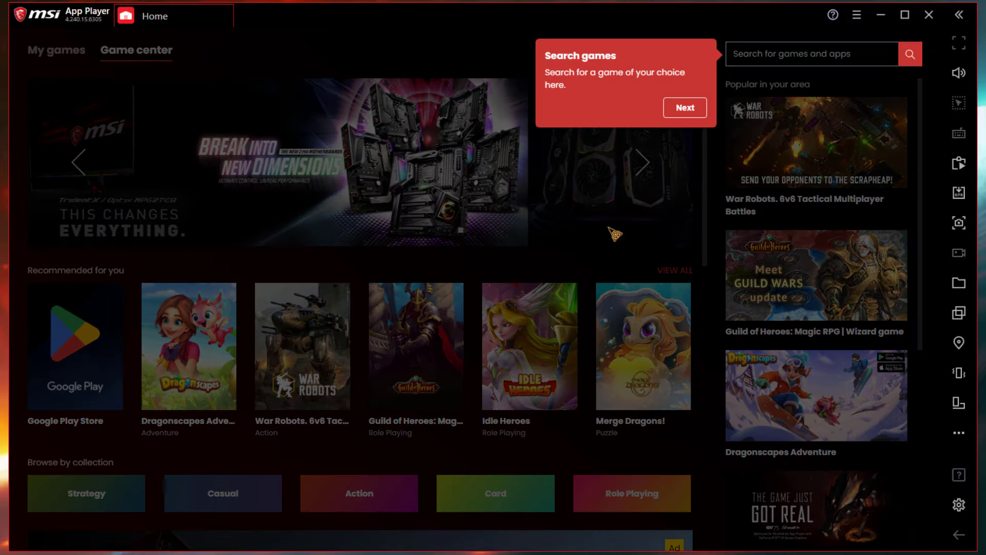
pyautogui.click(688, 109)
pyautogui.click(331, 108)
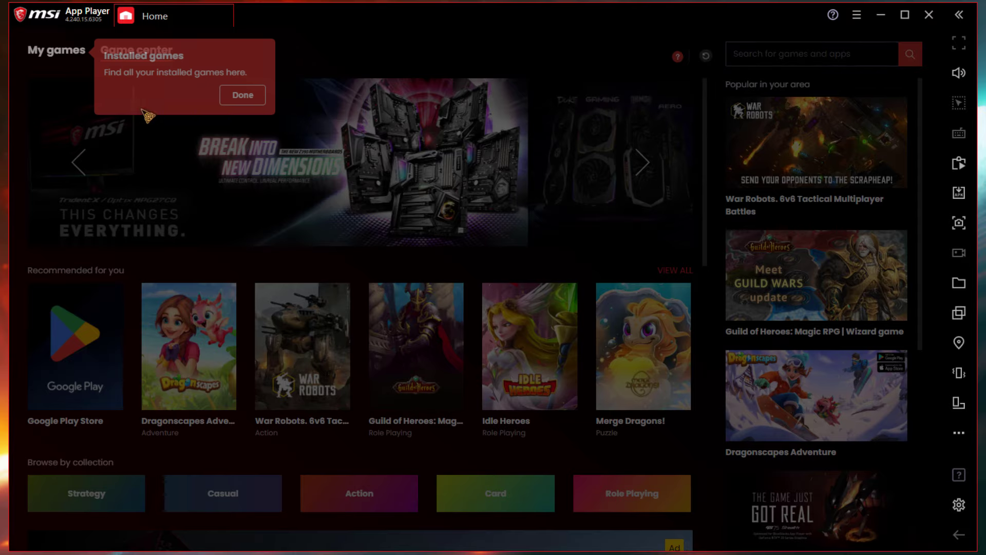
pyautogui.click(243, 95)
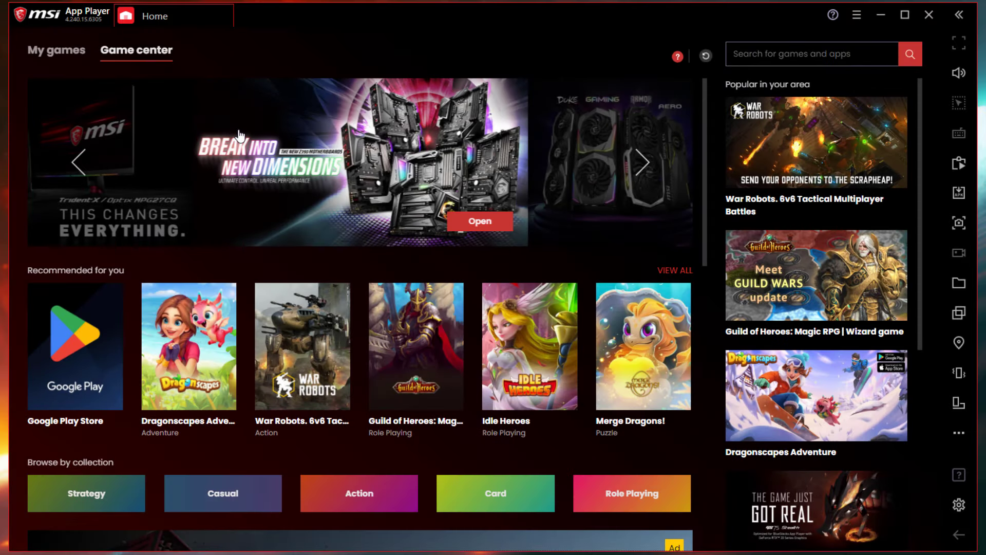
# Look through the Game center, switch to My games and open the icon size choices of its personalization options.
pyautogui.scroll(-10, 448, 340)
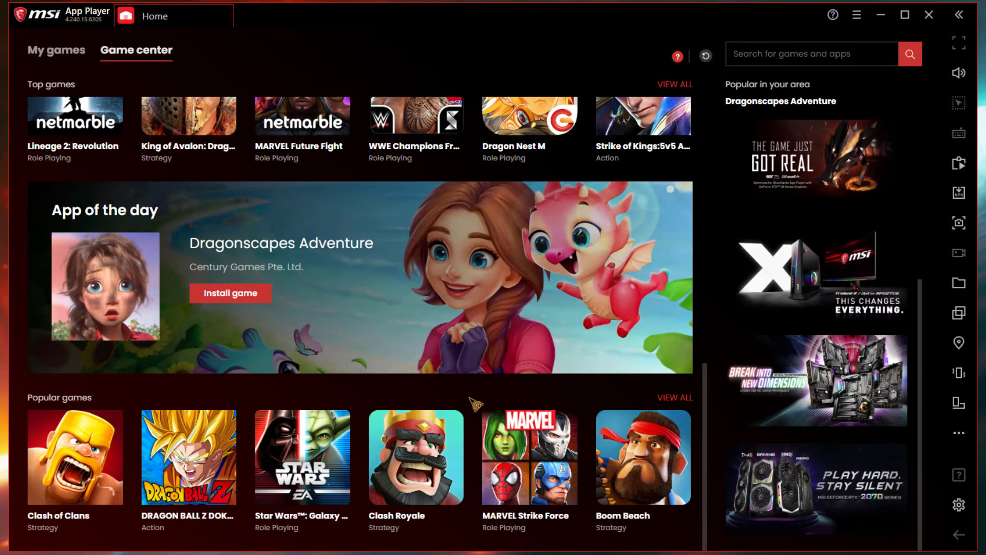
pyautogui.scroll(10, 476, 405)
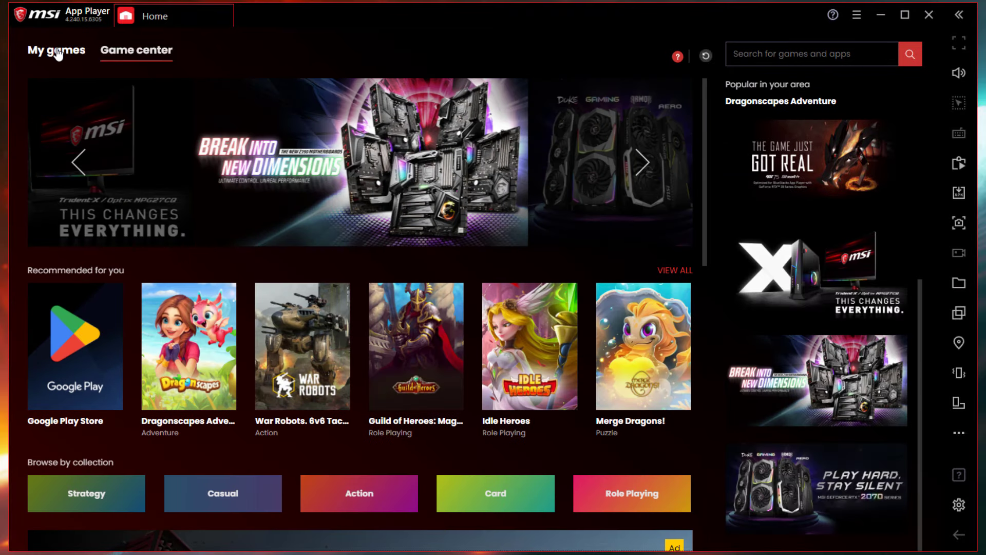
pyautogui.click(58, 54)
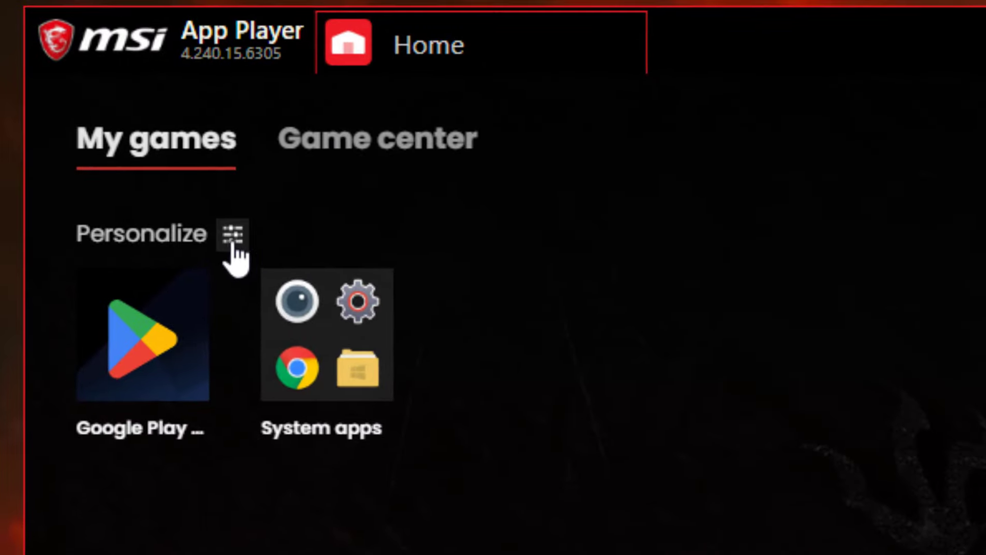
pyautogui.click(231, 237)
pyautogui.moveTo(286, 275)
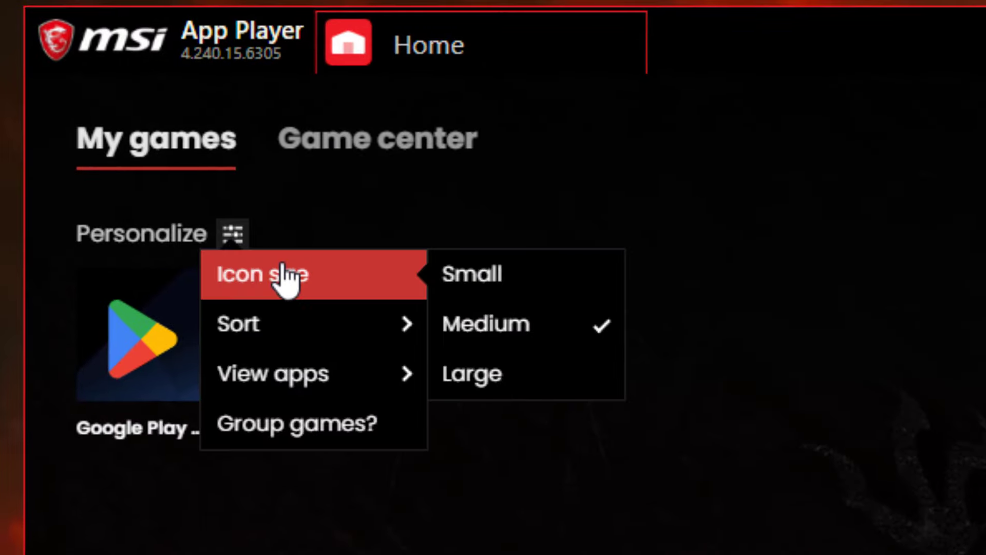